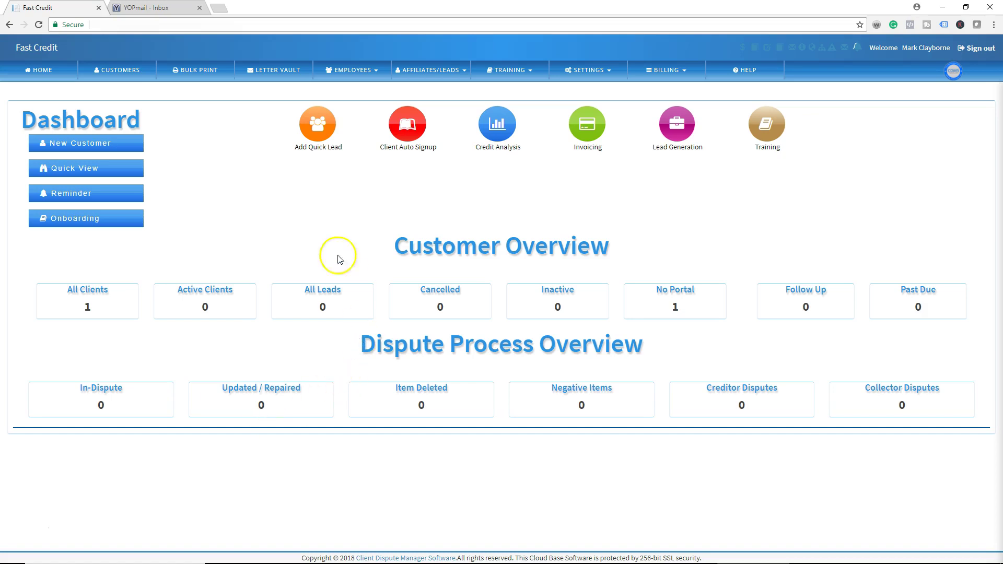
# Filter customers to No Portal Access and bring up the client's contract agreement templates.
pyautogui.click(117, 71)
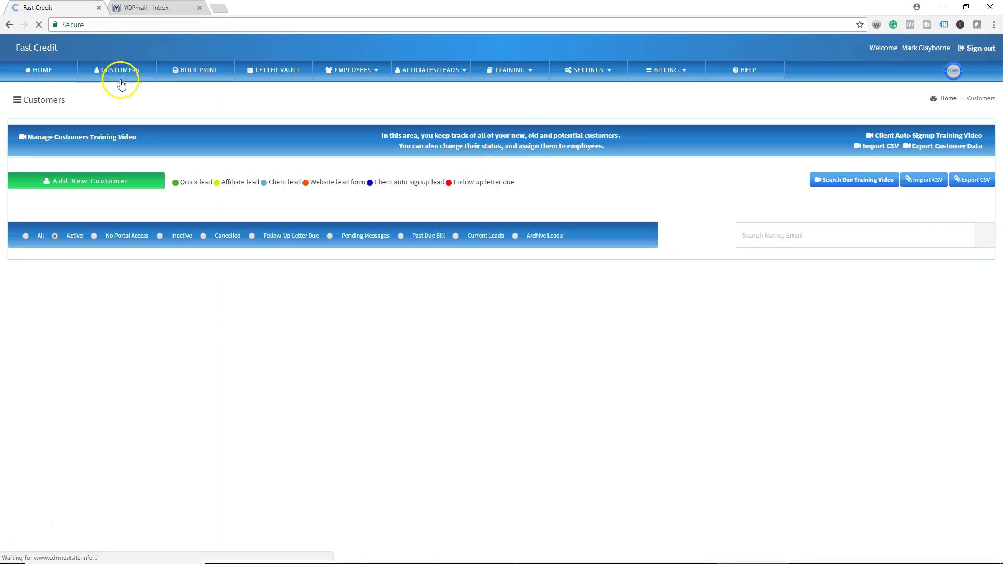
pyautogui.click(93, 238)
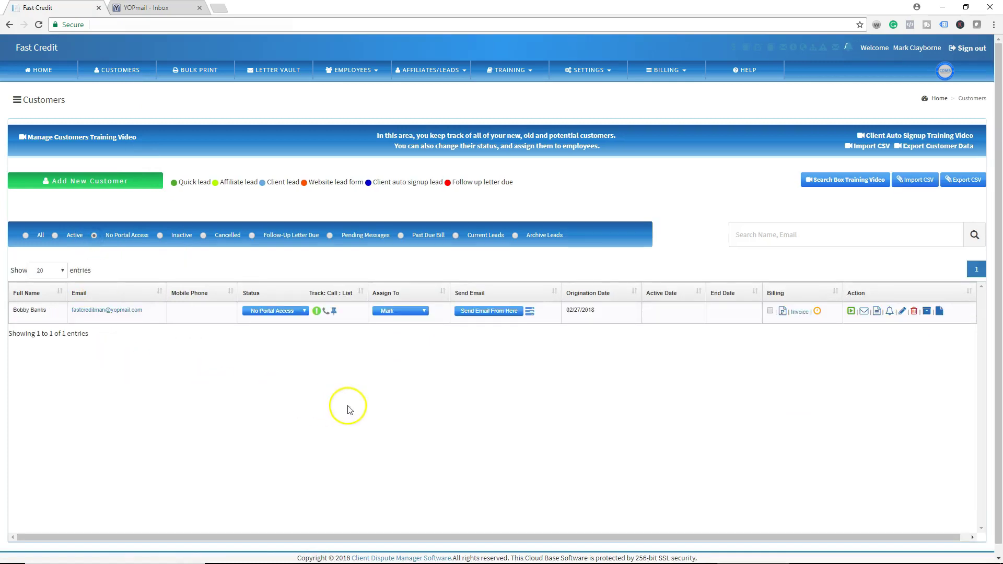
pyautogui.click(490, 312)
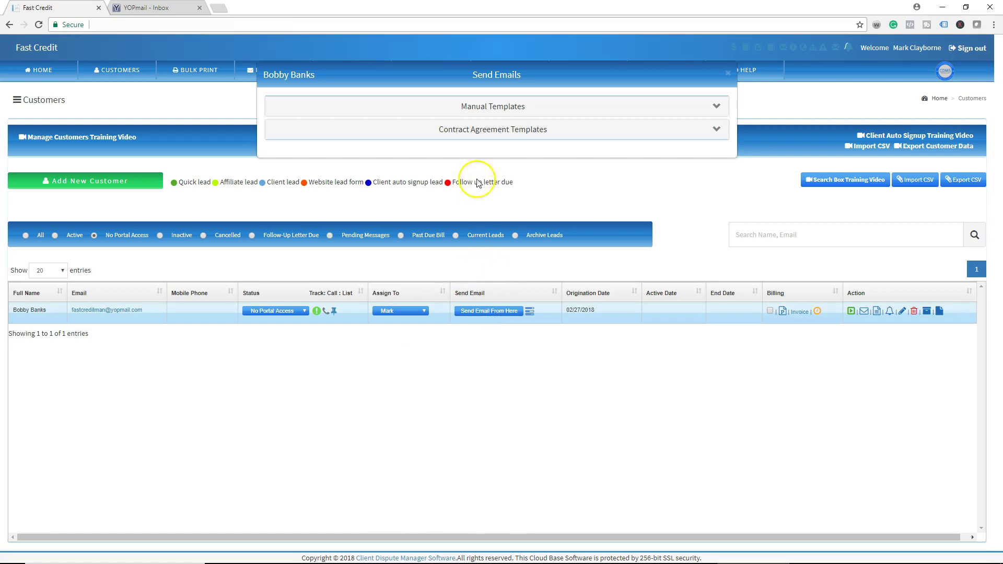
pyautogui.click(463, 129)
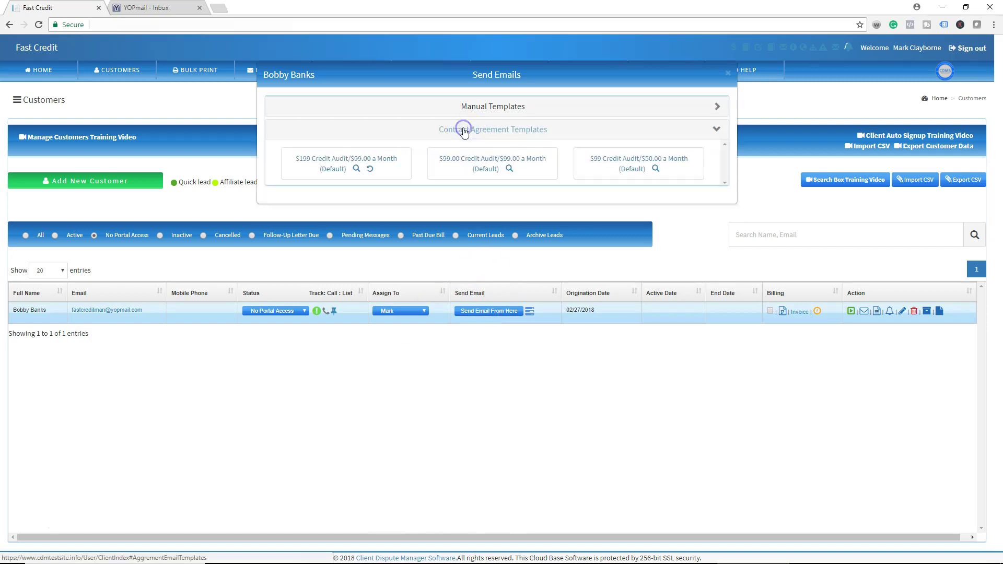
# Send the $99.00 Credit Audit/$99.00 a Month contract instead of the $199 one.
pyautogui.click(329, 163)
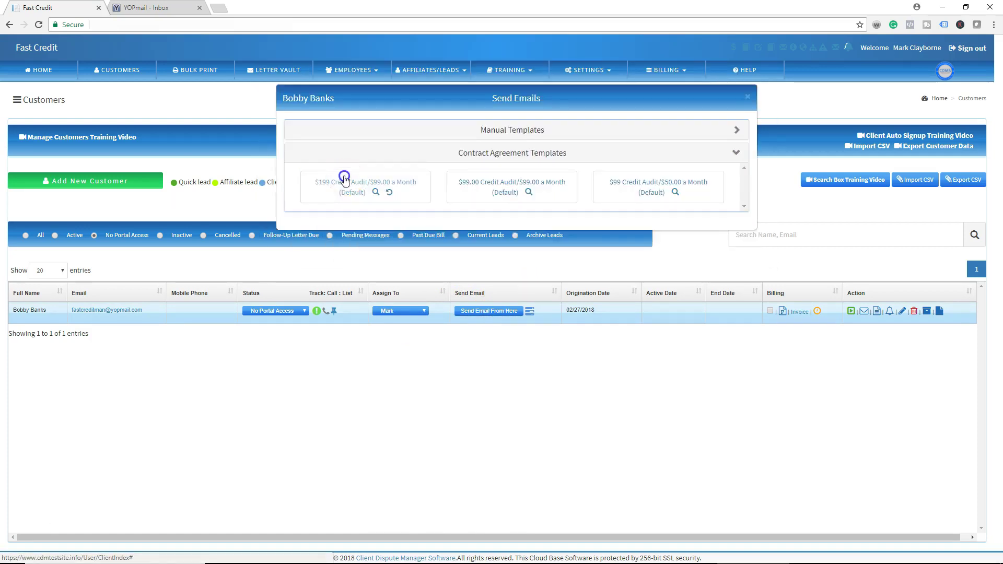
pyautogui.click(400, 156)
pyautogui.click(491, 180)
pyautogui.click(376, 152)
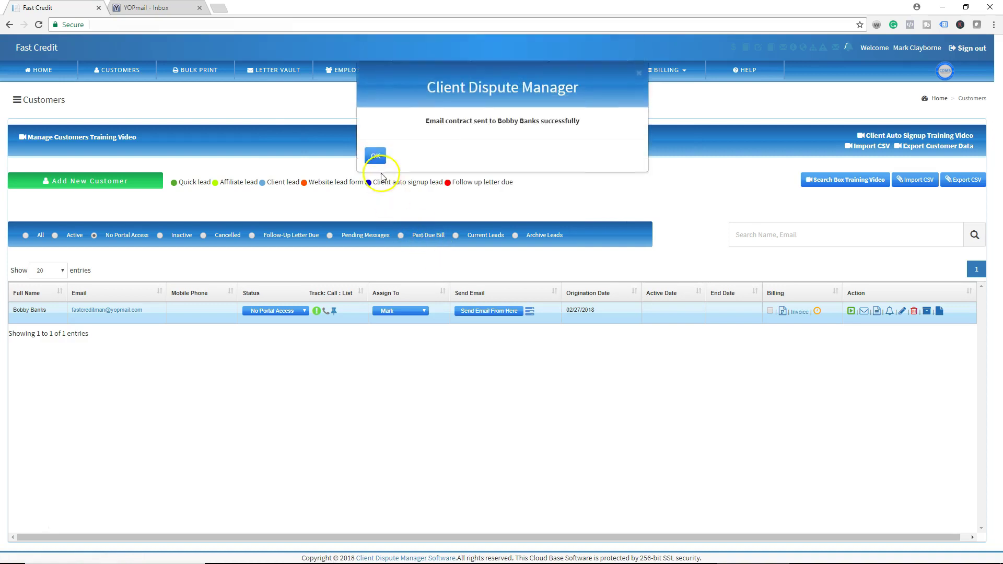
pyautogui.click(376, 144)
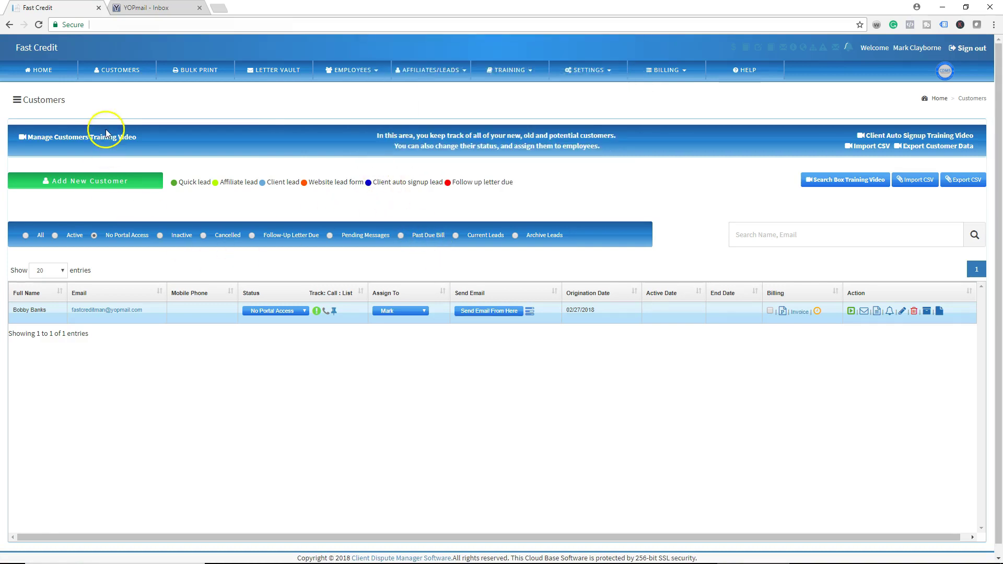
# Check the YOPmail inbox for the new agreement email.
pyautogui.click(128, 8)
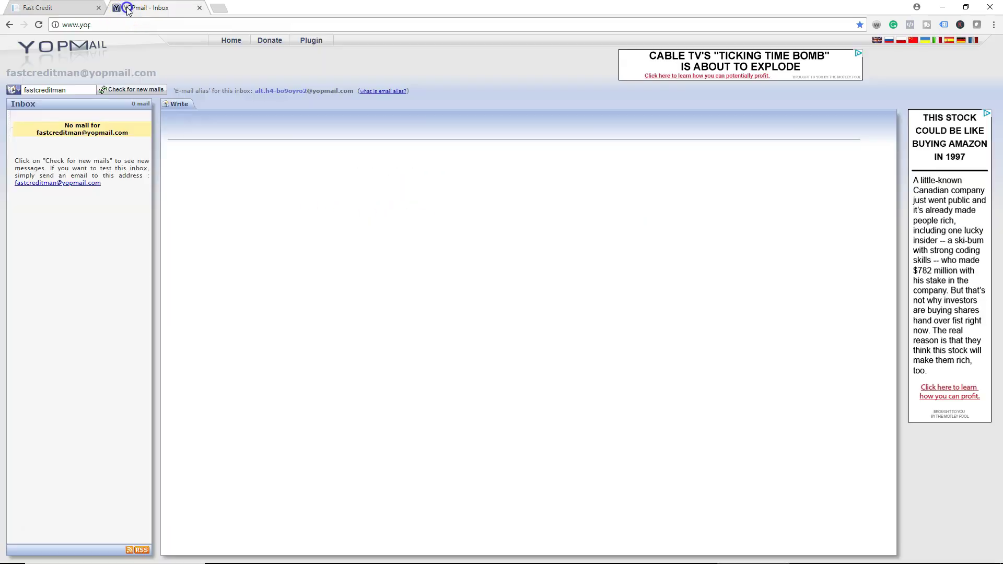
pyautogui.click(113, 90)
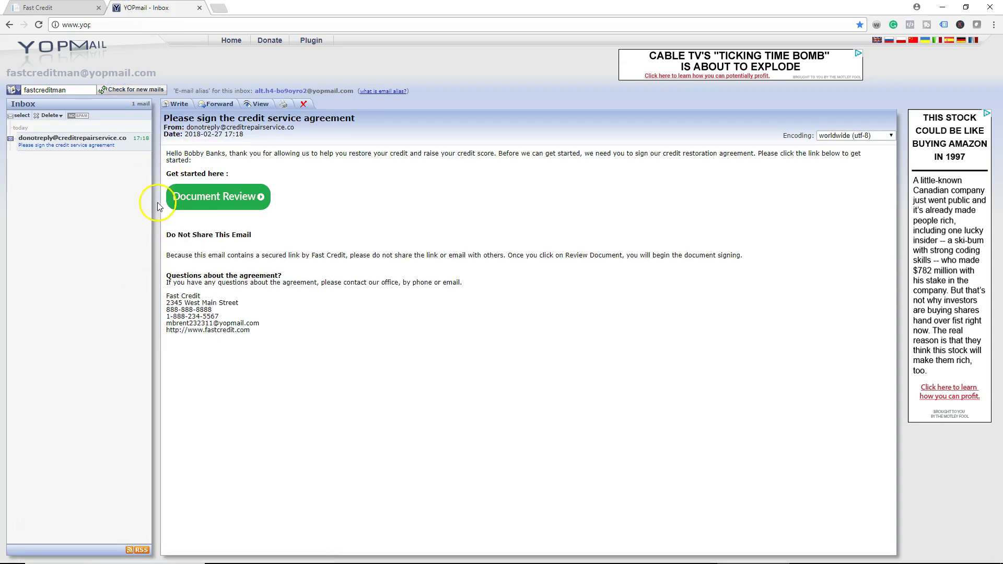
# Open Document Review from the email and continue past the signup welcome steps.
pyautogui.click(212, 197)
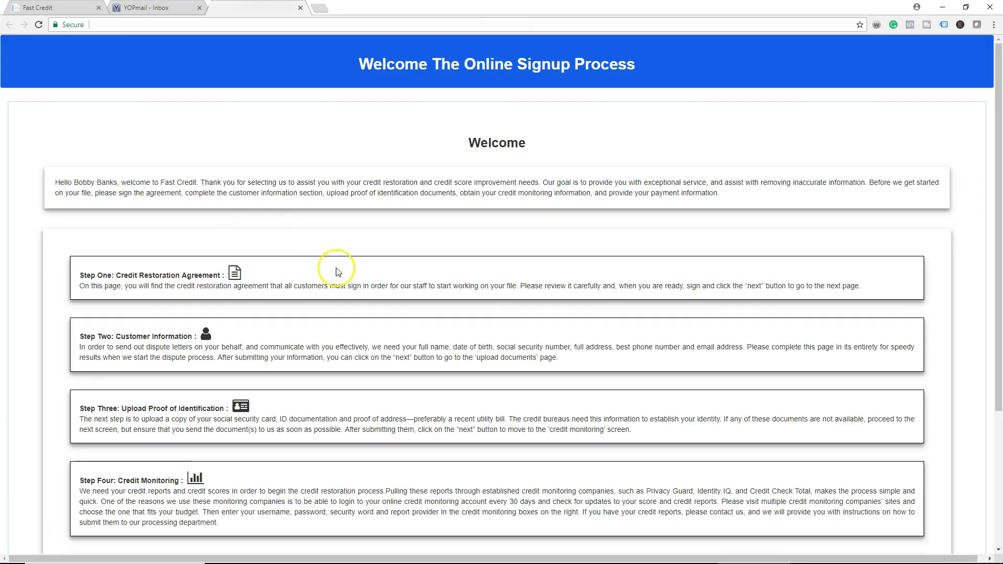
pyautogui.scroll(-3, 358, 302)
pyautogui.scroll(3, 370, 291)
pyautogui.scroll(-4, 372, 299)
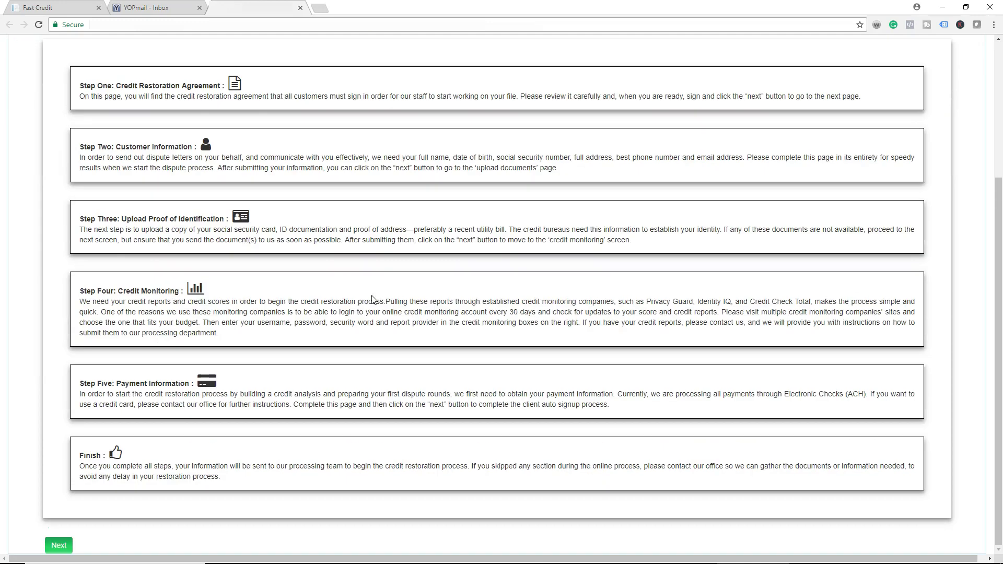
pyautogui.click(59, 545)
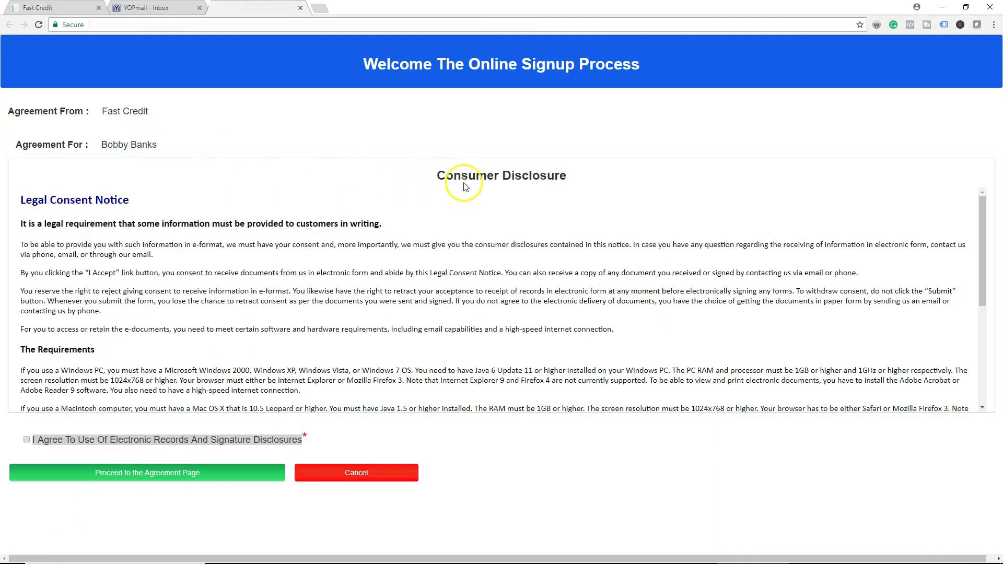
# Agree to the electronic records and signature disclosure and proceed to the agreement page.
pyautogui.scroll(-1, 211, 325)
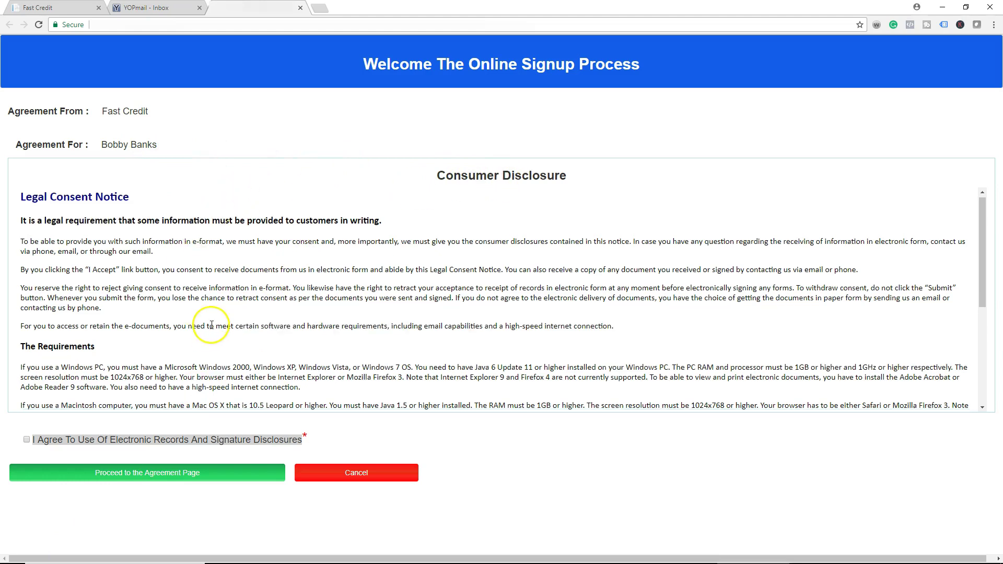
pyautogui.scroll(-4, 211, 325)
pyautogui.scroll(5, 214, 323)
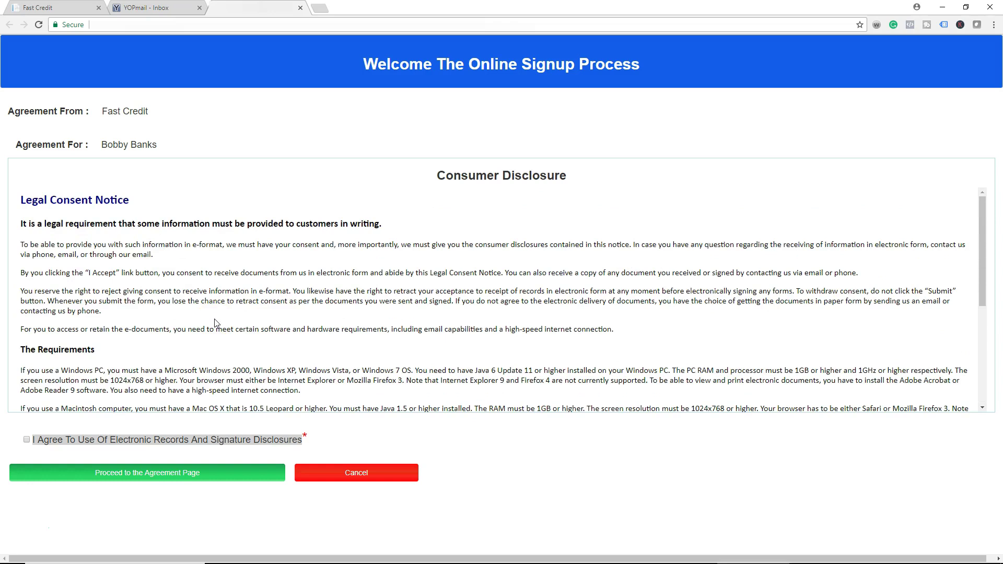
pyautogui.click(27, 440)
pyautogui.click(124, 476)
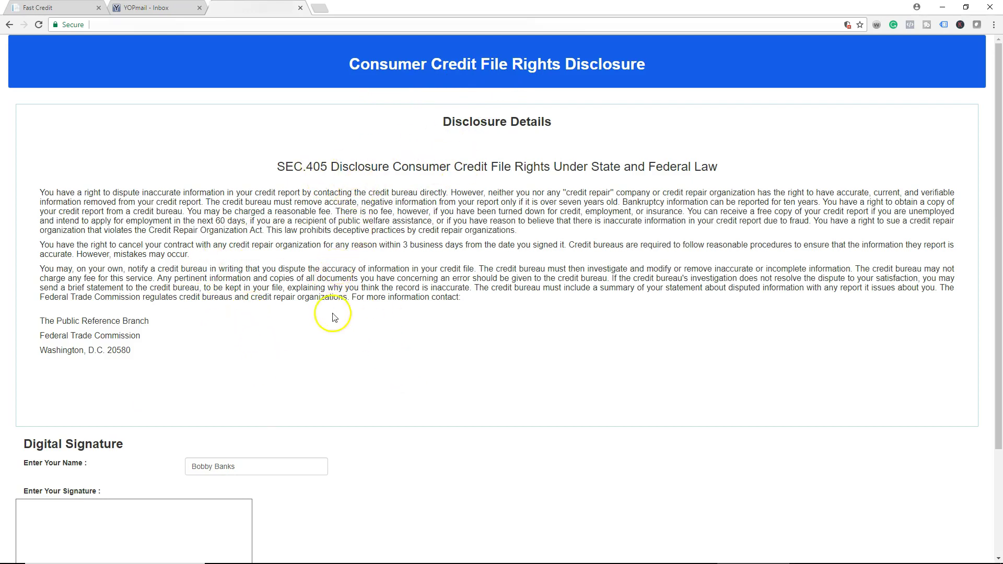
# Draw a signature, confirm the rights checkbox, and submit the Credit File Rights Disclosure.
pyautogui.scroll(-3, 264, 369)
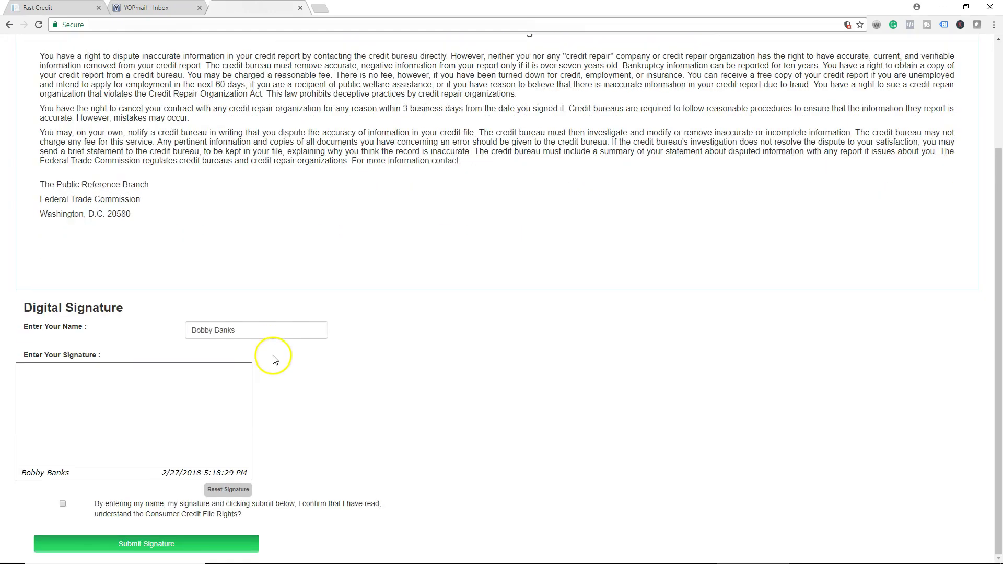
pyautogui.click(27, 465)
pyautogui.moveTo(28, 466)
pyautogui.mouseDown()
pyautogui.moveTo(40, 455)
pyautogui.moveTo(107, 461)
pyautogui.moveTo(200, 422)
pyautogui.moveTo(245, 437)
pyautogui.moveTo(240, 458)
pyautogui.mouseUp()
pyautogui.click(63, 504)
pyautogui.click(143, 546)
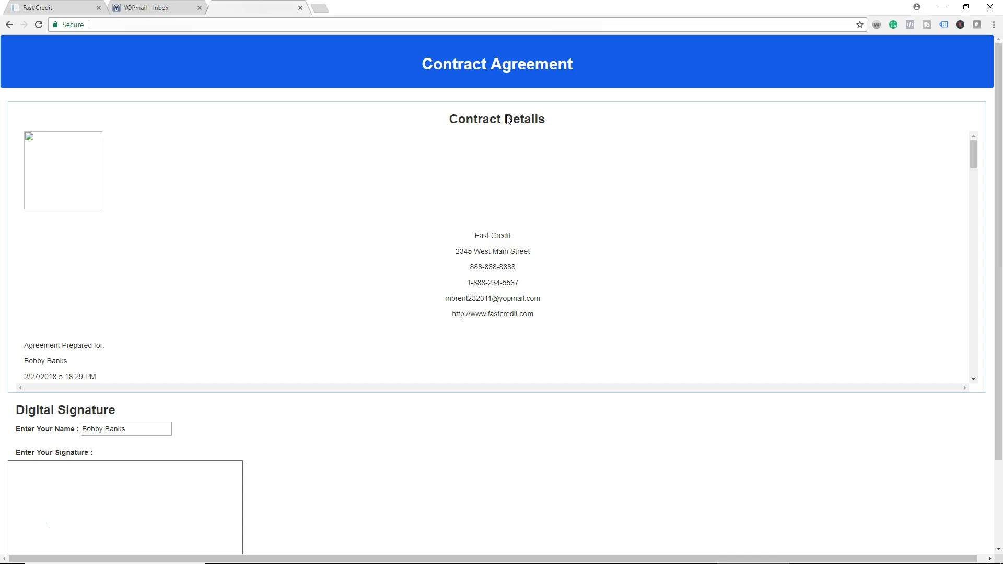
# Open the Consumer Credit Disclosure email with DisclosureAgreement_9787.pdf in YOPmail.
pyautogui.click(125, 8)
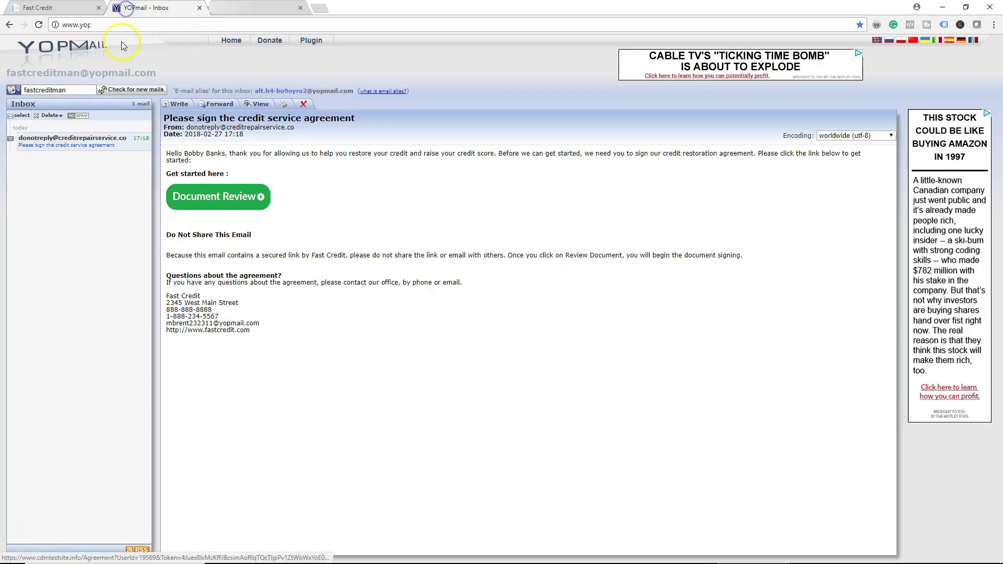
pyautogui.click(120, 92)
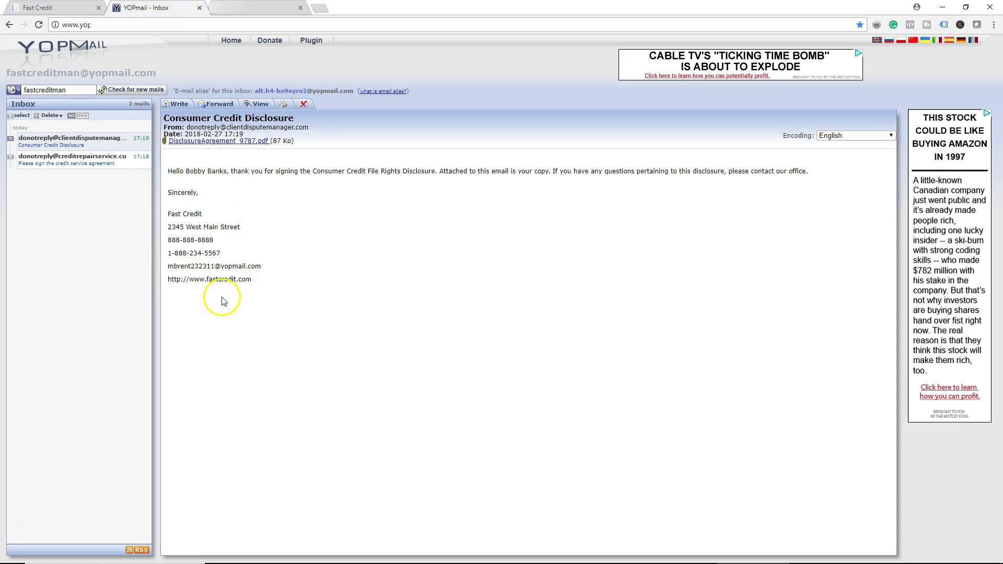
pyautogui.click(175, 168)
# Go to Settings > Digital Contracts and scroll to the Digital Signature Records.
pyautogui.click(47, 7)
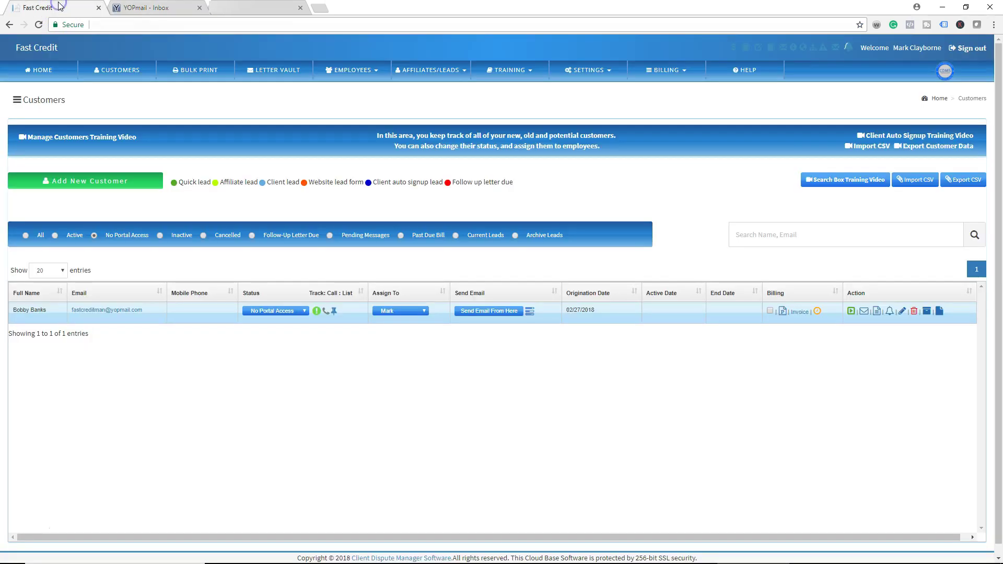
pyautogui.click(603, 77)
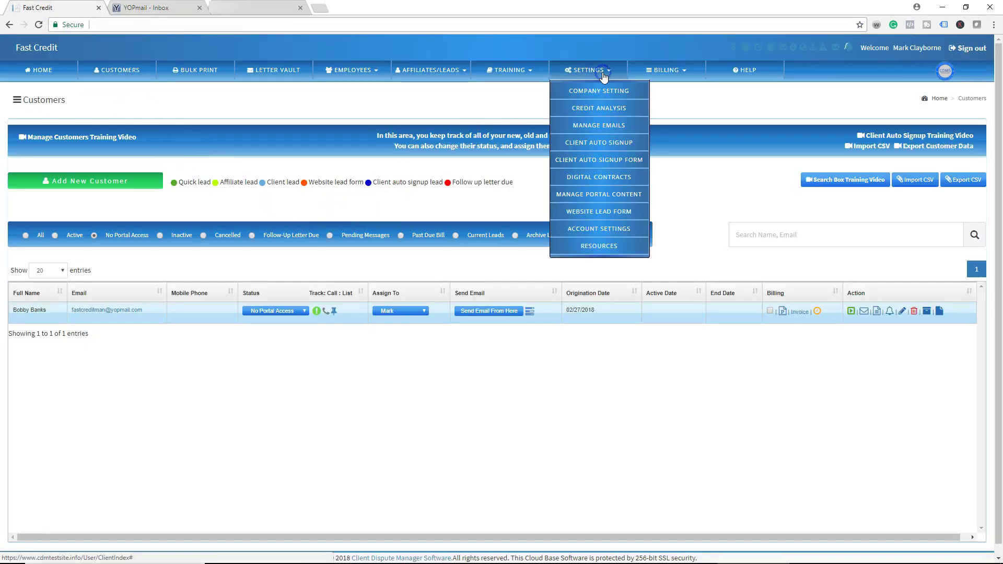
pyautogui.click(583, 181)
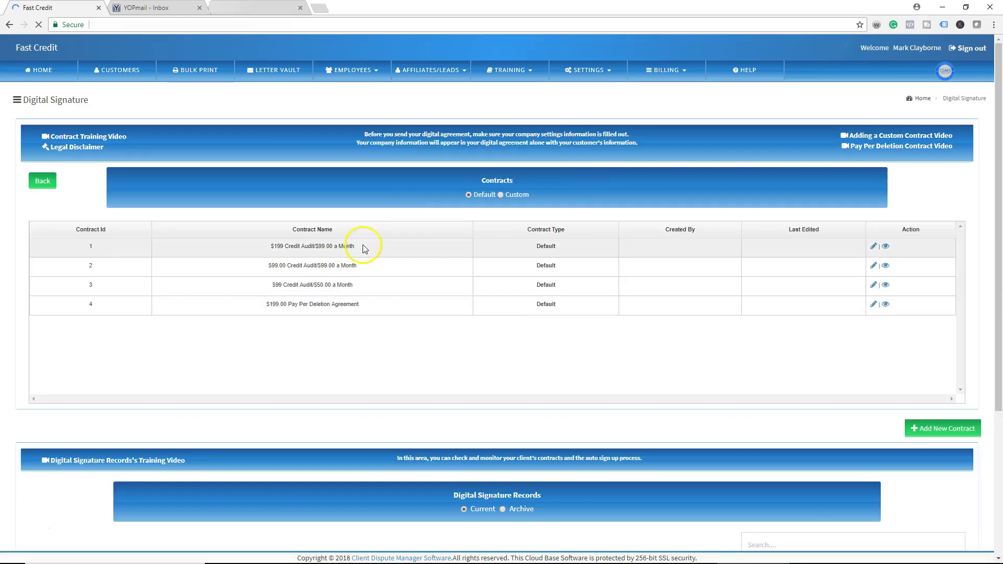
pyautogui.scroll(-4, 664, 189)
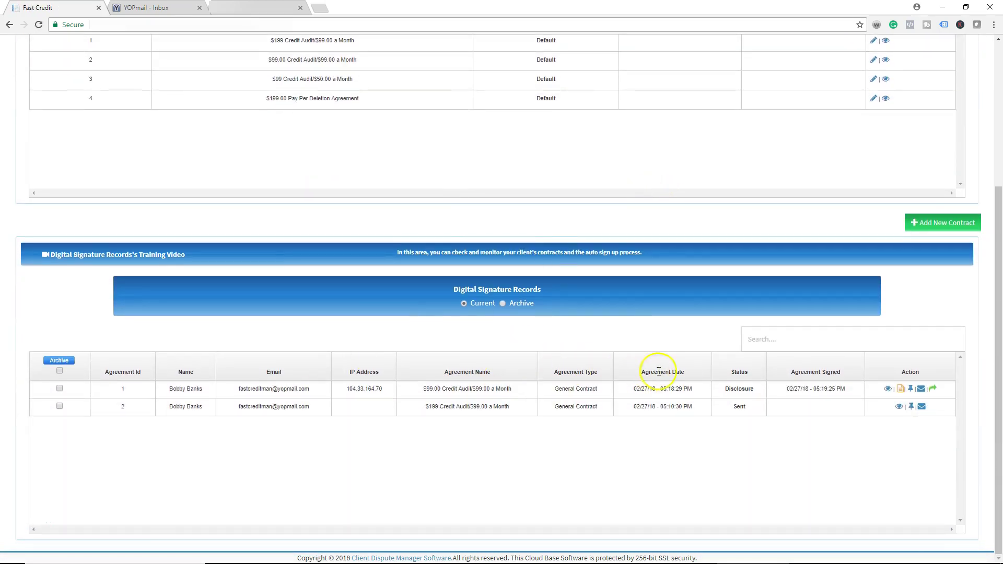
# Open agreement 1's signed credit file rights disclosure and print it.
pyautogui.click(902, 389)
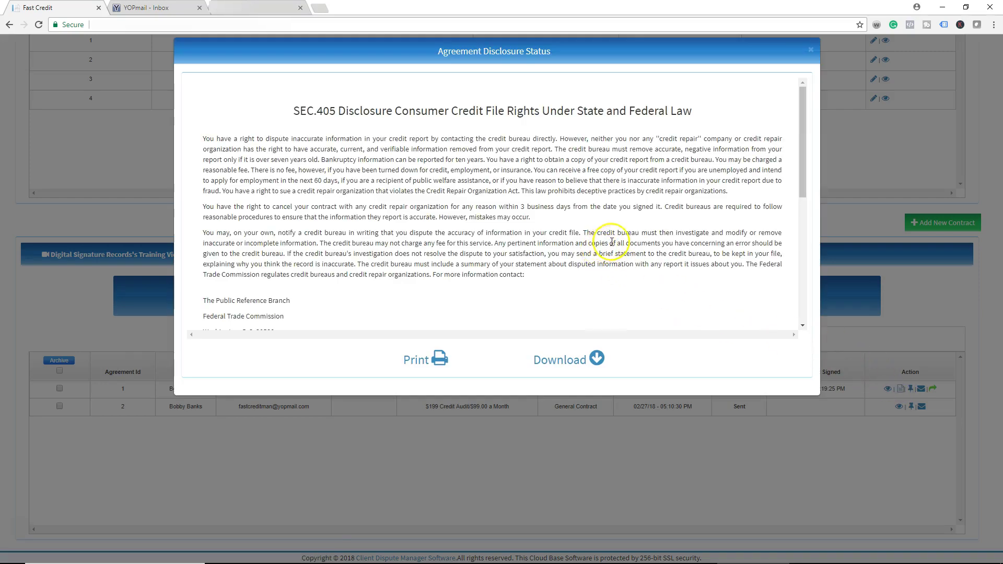
pyautogui.scroll(-2, 601, 211)
pyautogui.scroll(-4, 600, 211)
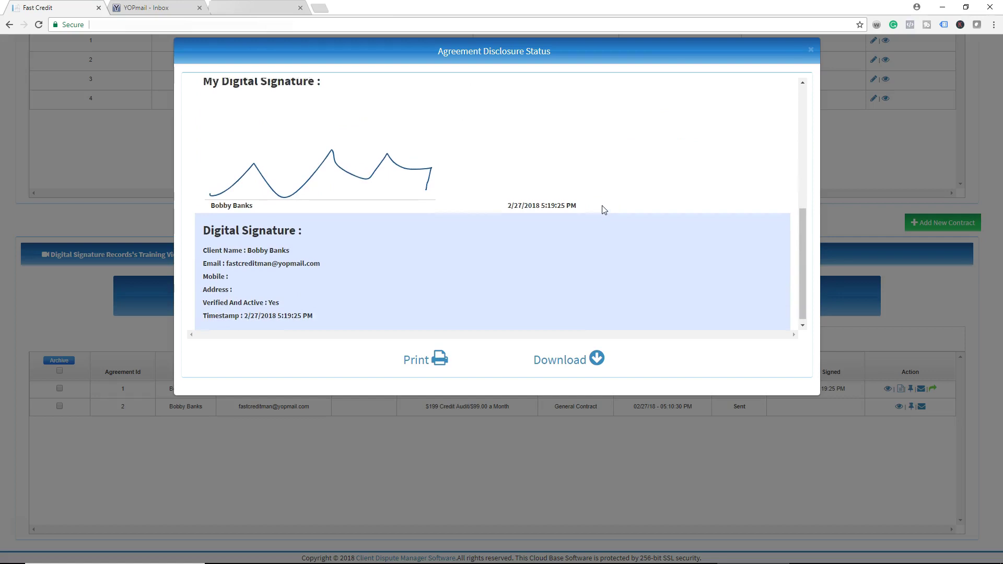
pyautogui.scroll(8, 604, 209)
pyautogui.click(427, 361)
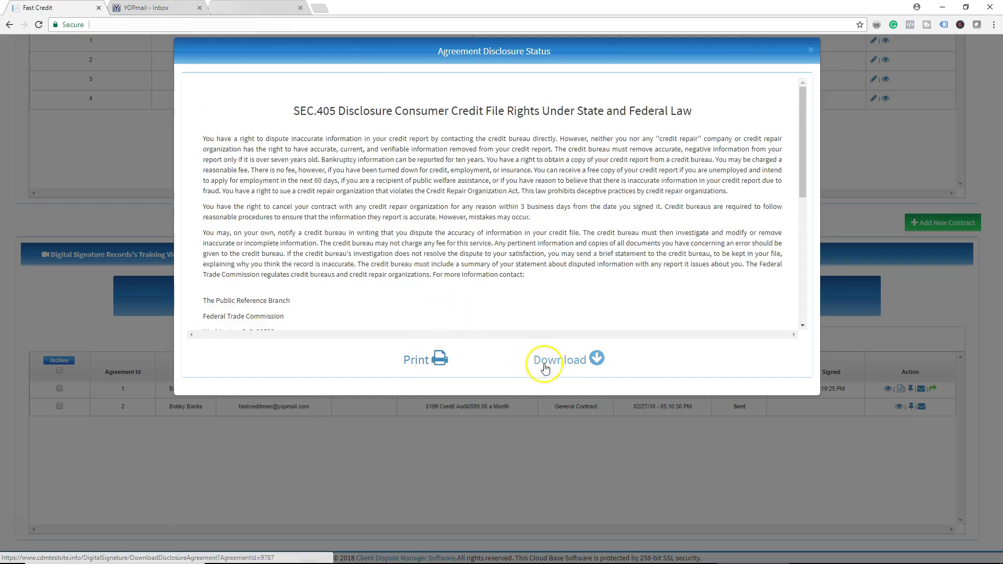
# Review the drawn signature and Verified And Active status, then close the disclosure.
pyautogui.scroll(-10, 578, 274)
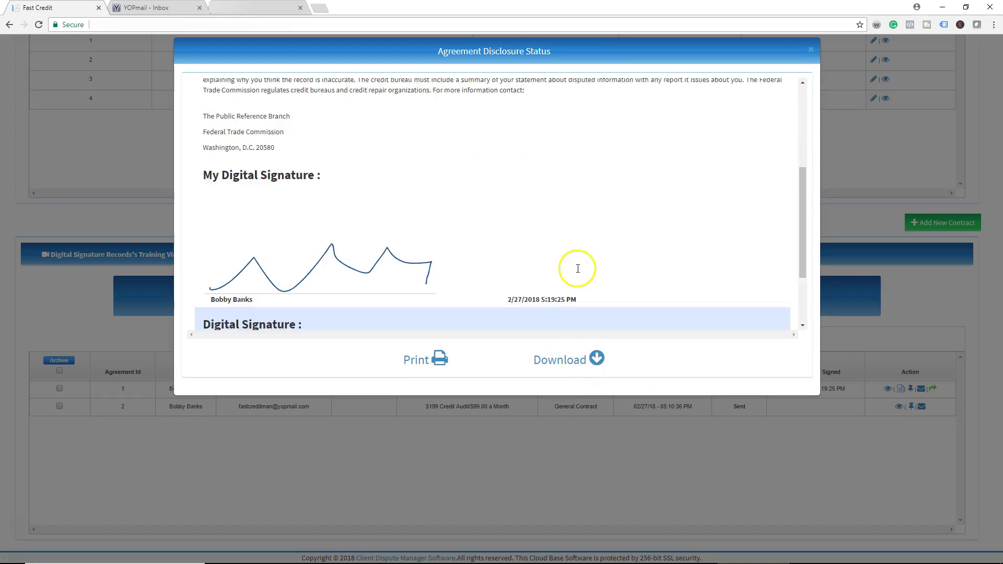
pyautogui.scroll(10, 576, 270)
pyautogui.scroll(-10, 577, 269)
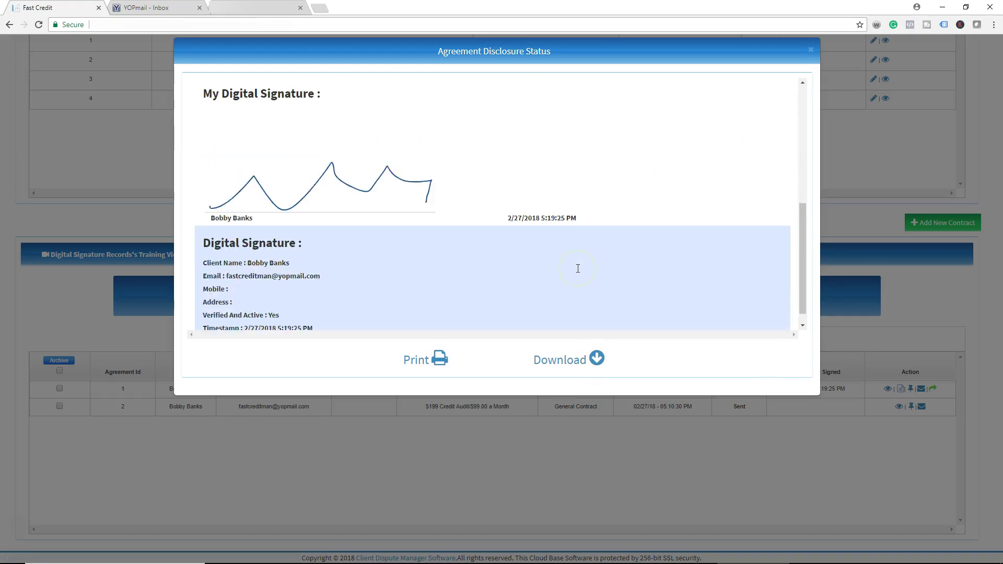
pyautogui.scroll(10, 568, 274)
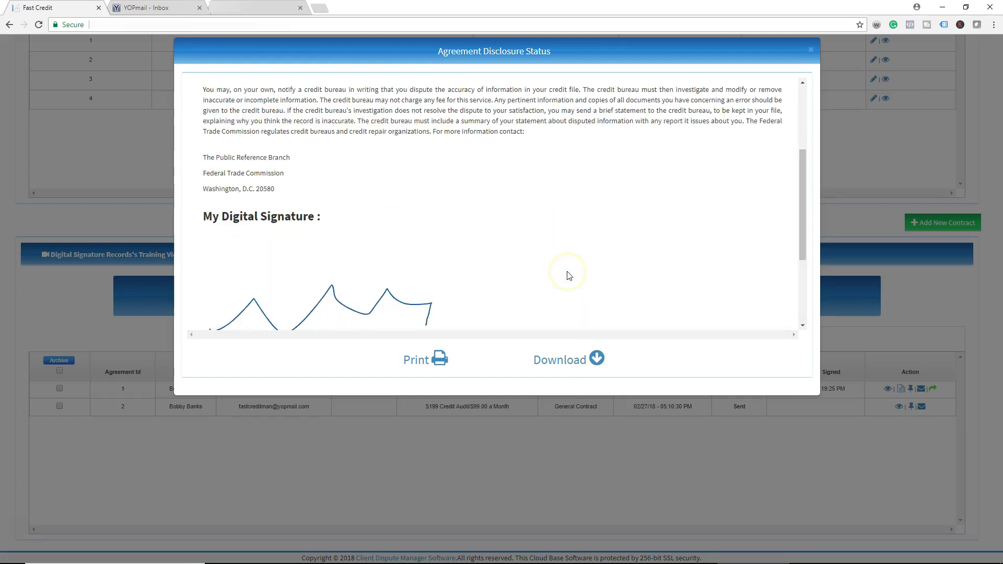
pyautogui.click(811, 49)
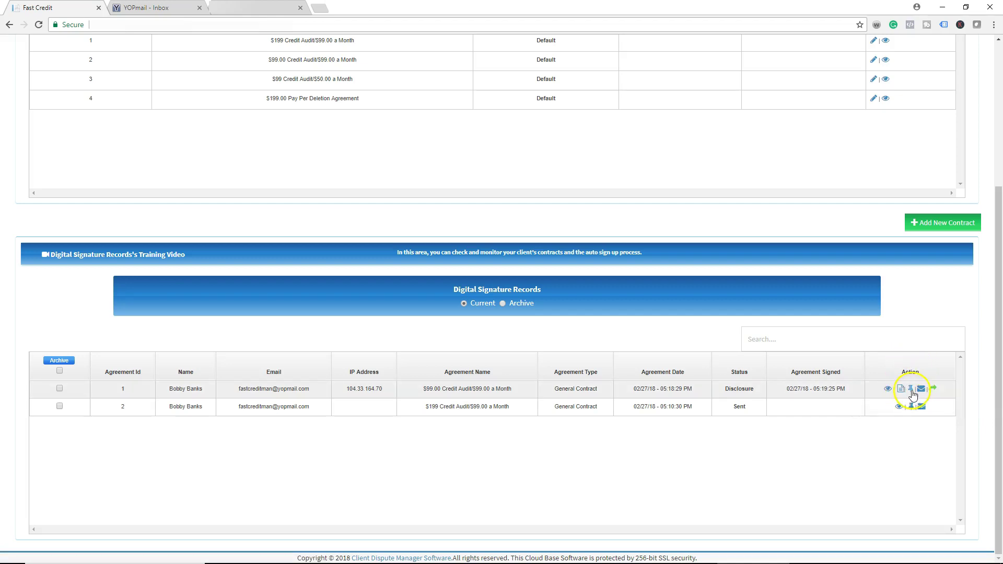
# Show agreement 1's Agreement Tracking Status, with only the rights disclosure checked.
pyautogui.click(911, 391)
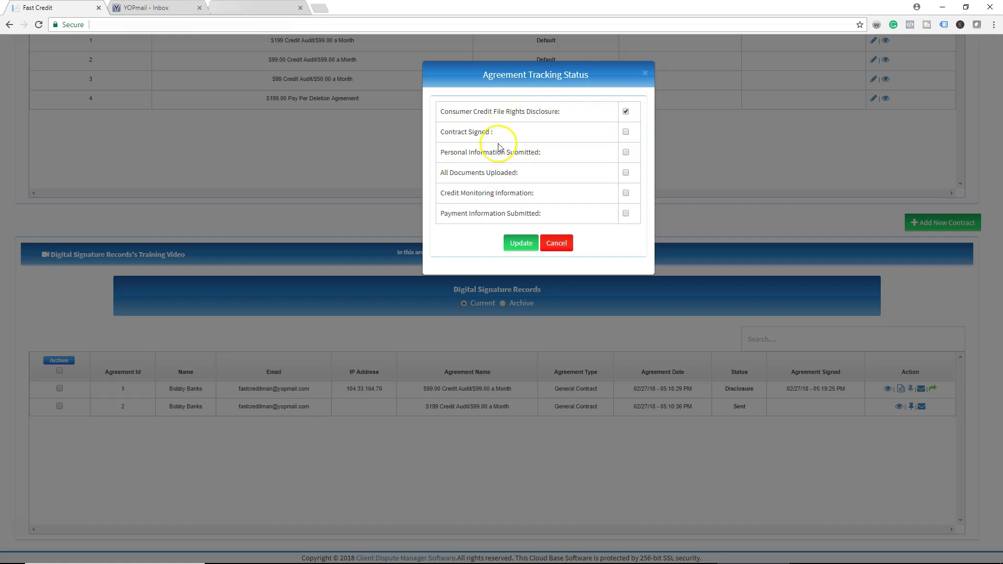
pyautogui.click(526, 190)
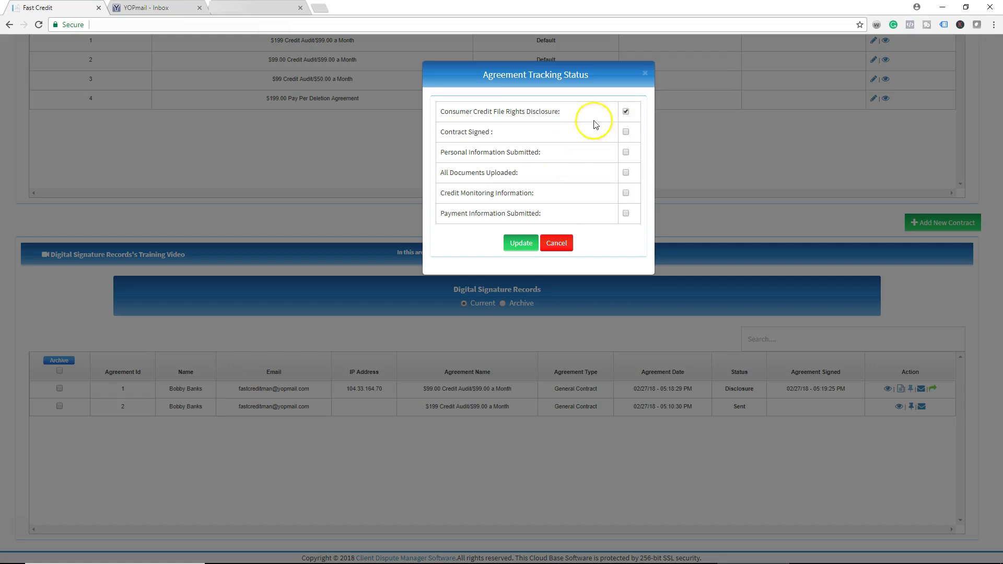
# Check the No Portal Access client's tracking list showing only the rights disclosure completed.
pyautogui.click(643, 76)
pyautogui.scroll(4, 639, 99)
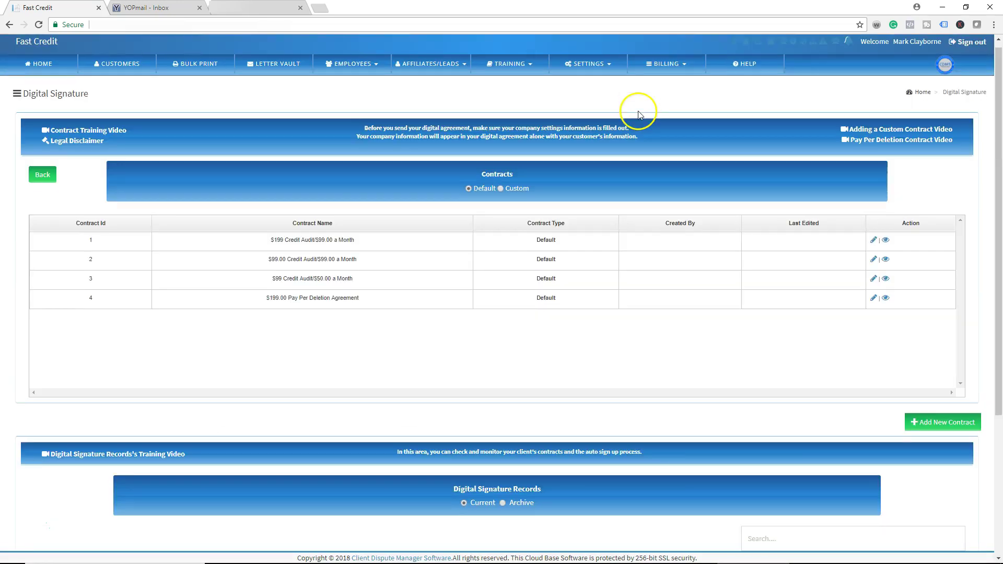
pyautogui.click(118, 71)
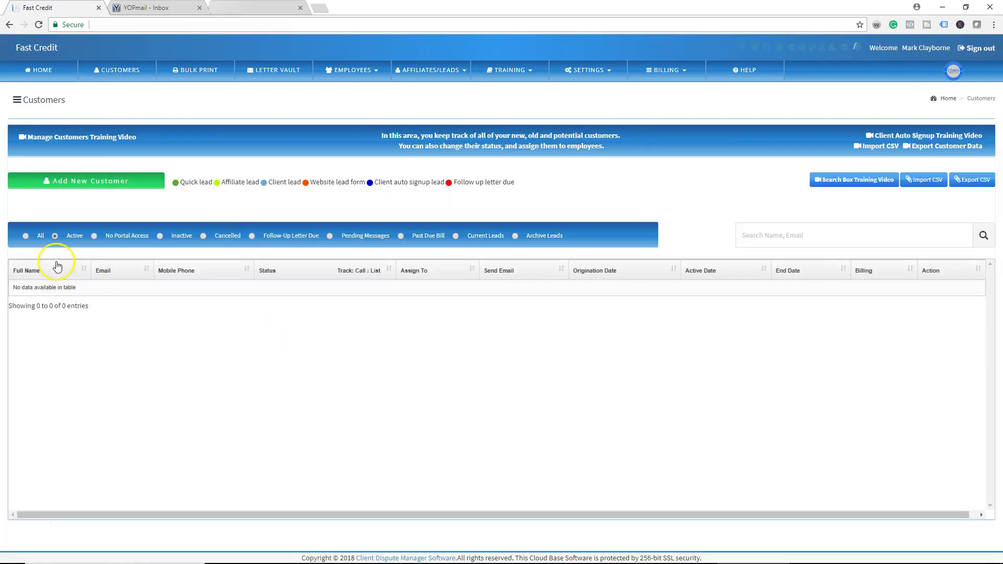
pyautogui.click(94, 237)
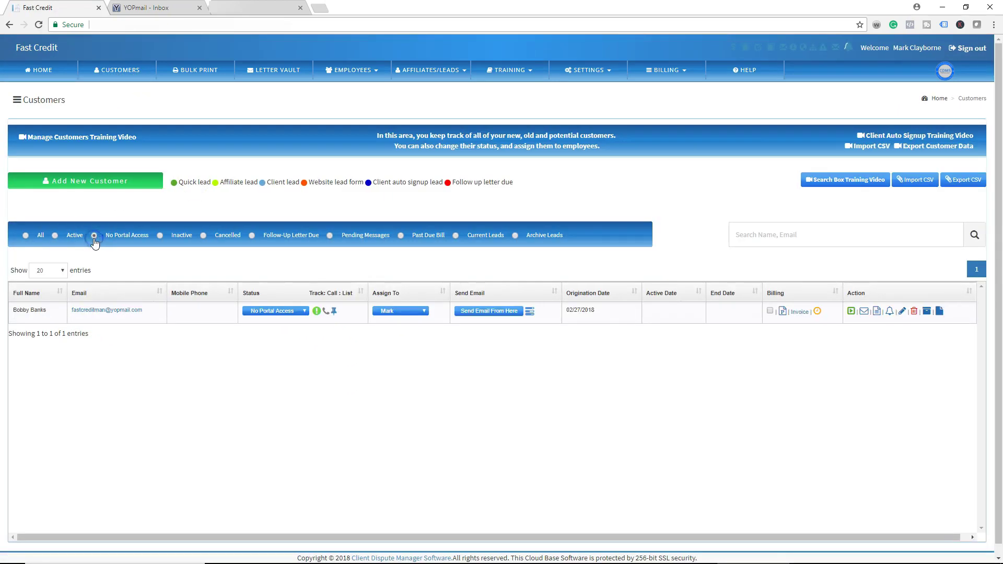
pyautogui.click(335, 313)
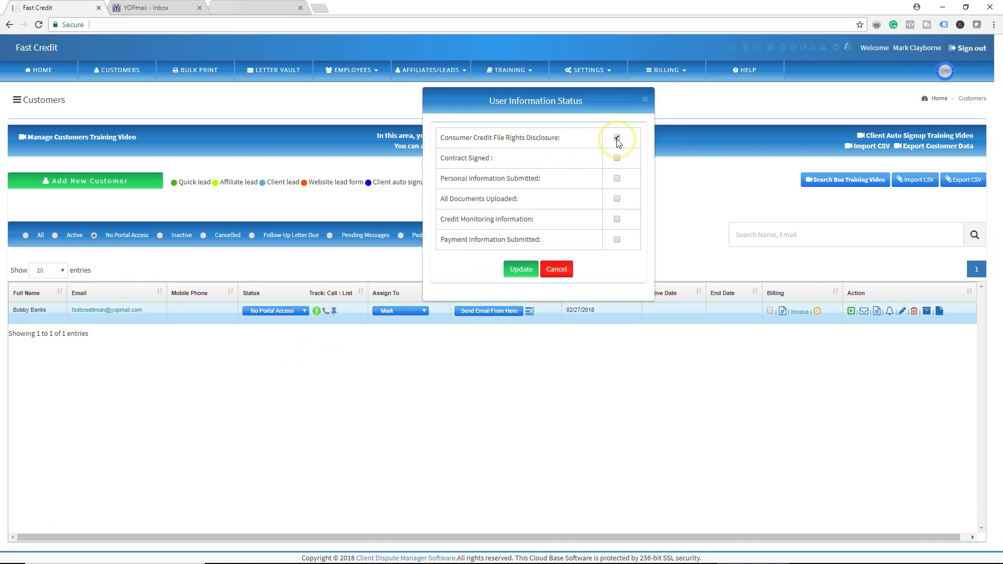
pyautogui.click(645, 100)
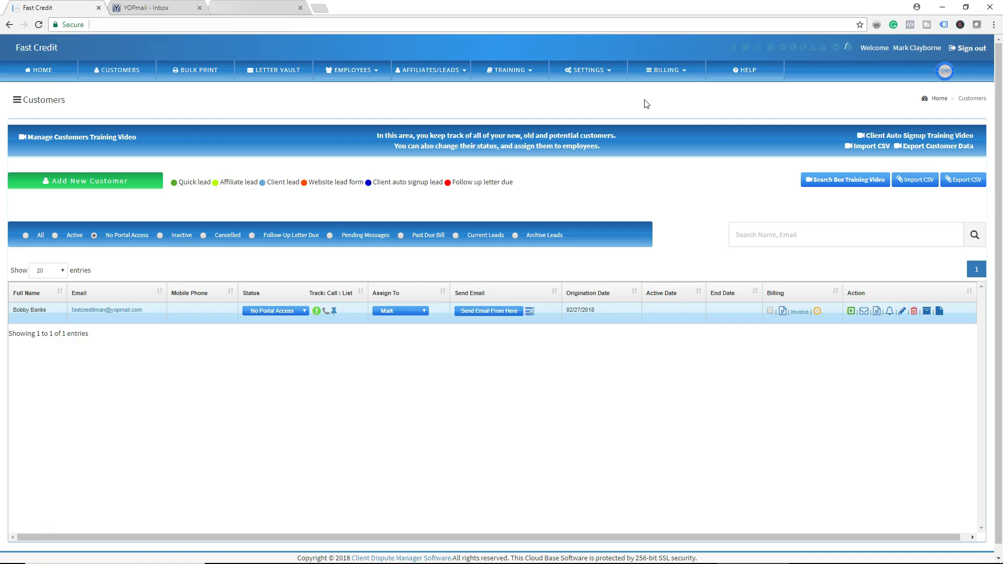
pyautogui.click(596, 72)
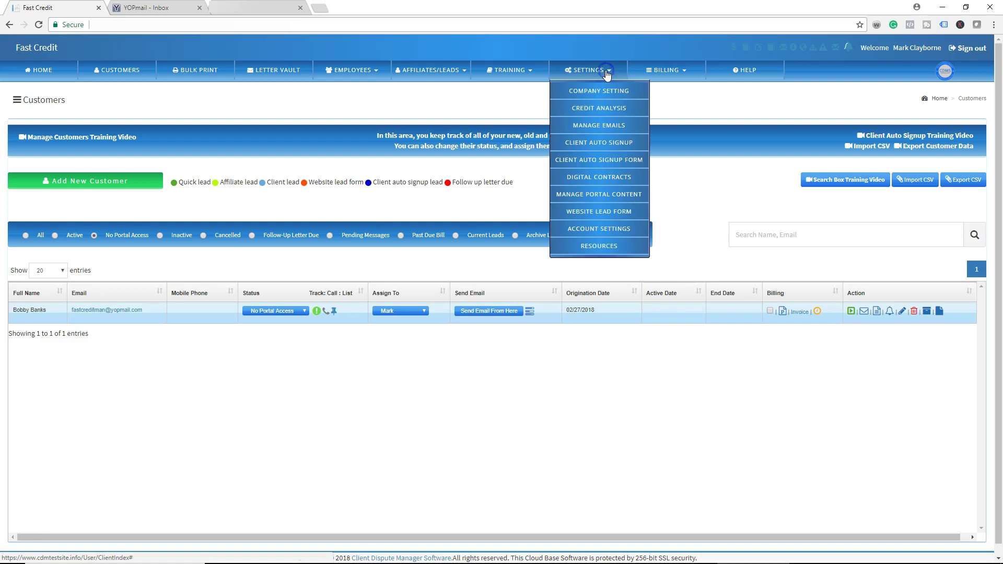
# Switch Disclosure Process to OFF on the Client Auto Signup Setting Page.
pyautogui.click(585, 148)
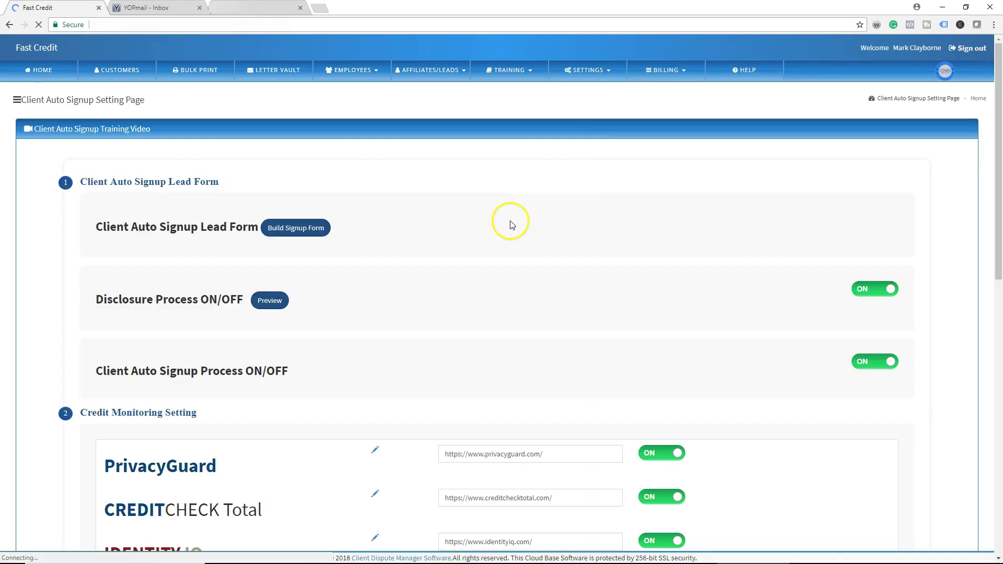
pyautogui.scroll(-1, 494, 241)
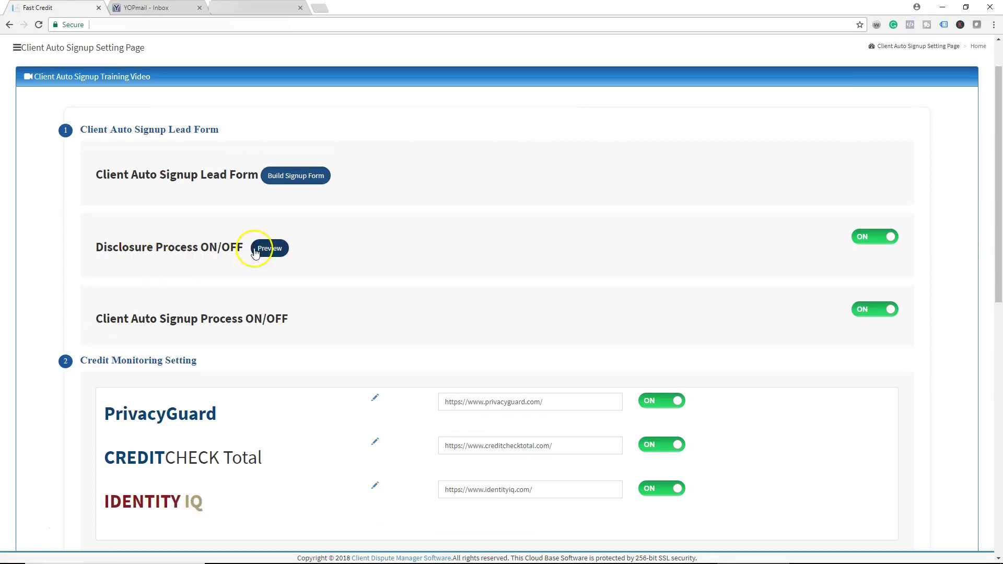
pyautogui.click(871, 240)
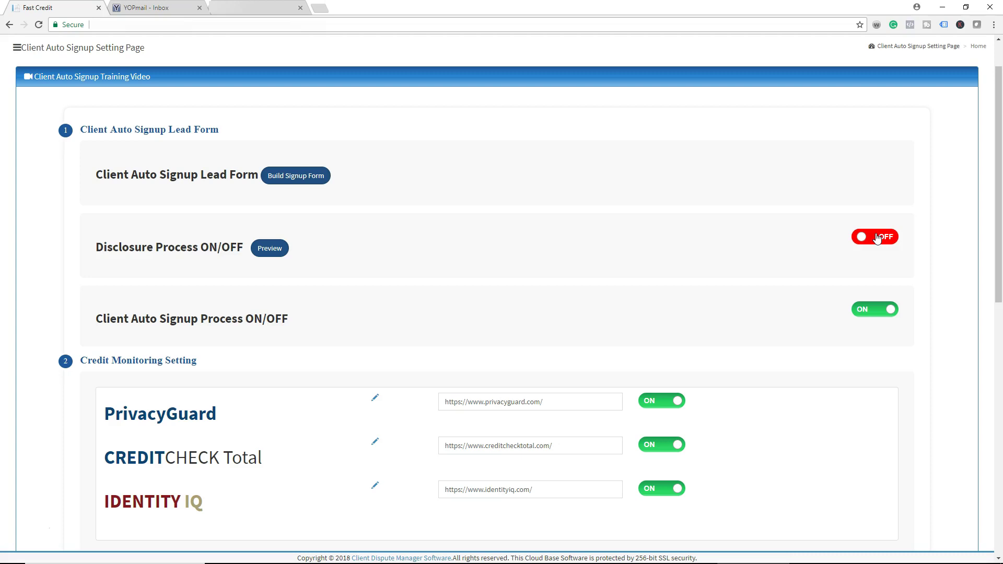
pyautogui.click(269, 248)
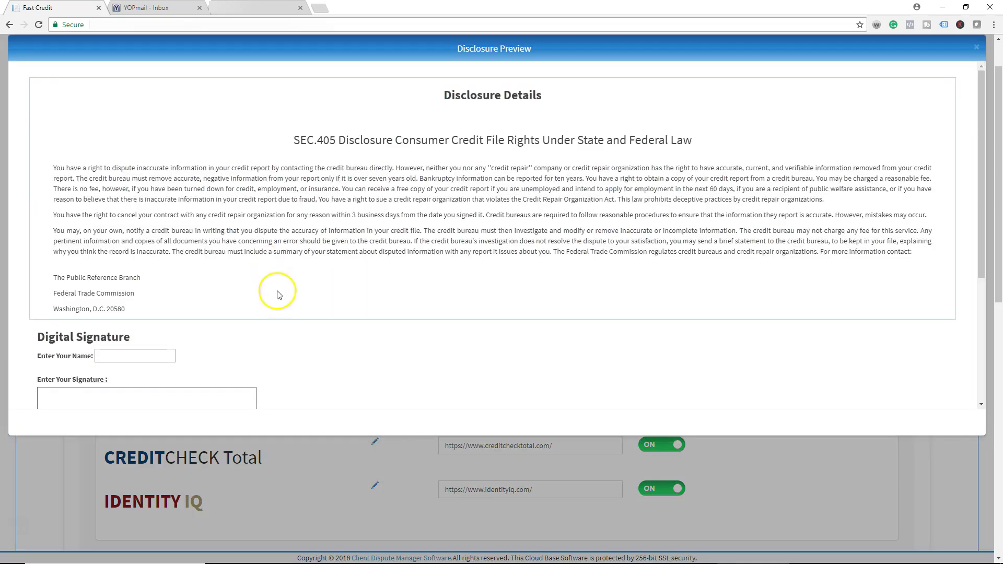
pyautogui.scroll(-4, 282, 290)
pyautogui.scroll(4, 293, 282)
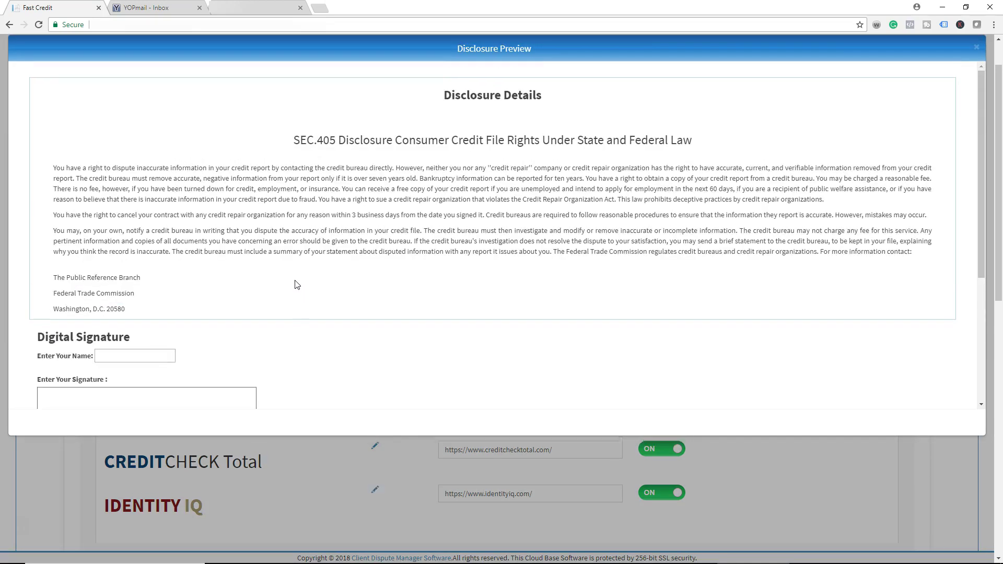
pyautogui.scroll(2, 269, 230)
pyautogui.moveTo(253, 242); pyautogui.dragTo(259, 242)
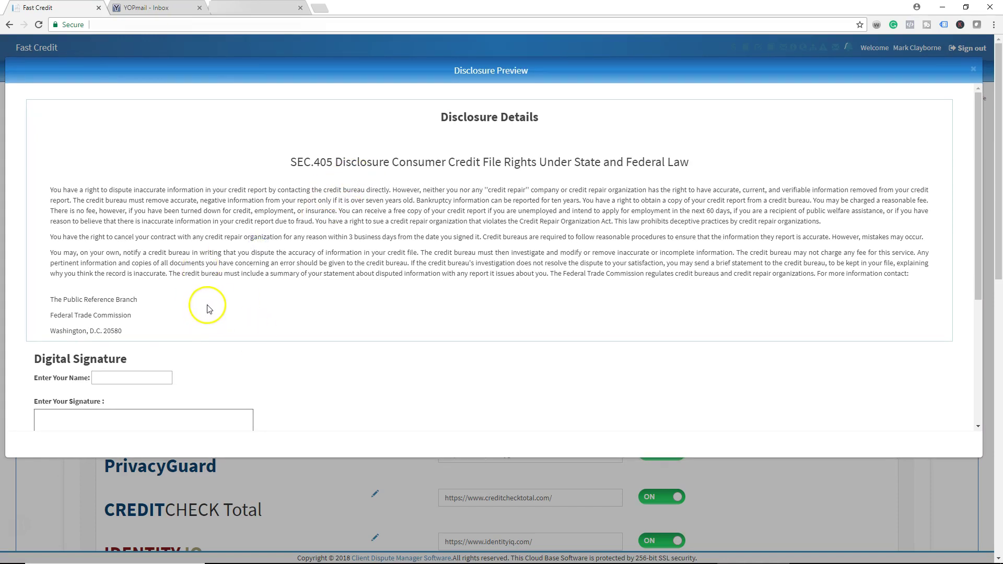
pyautogui.click(973, 71)
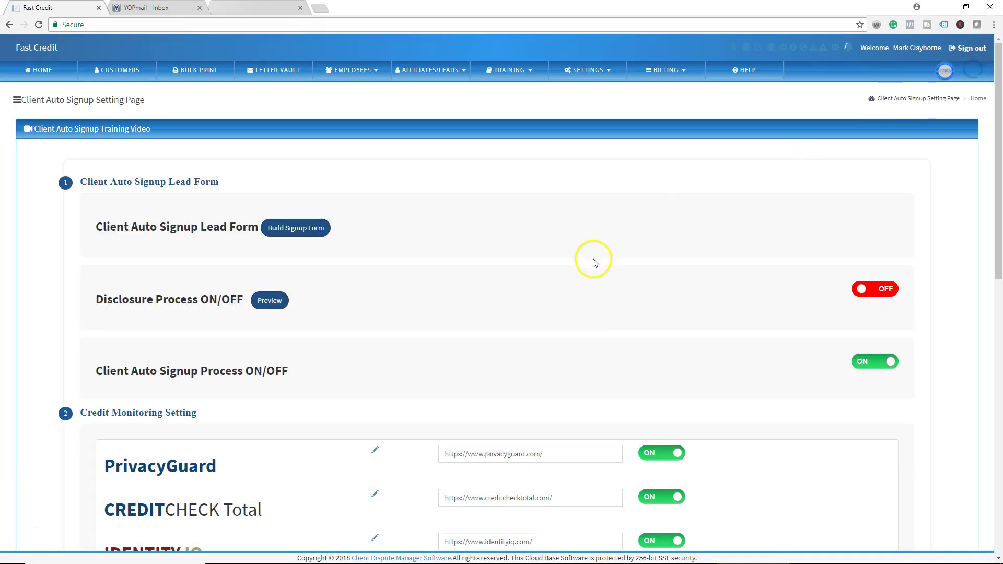
# Preview the Consumer Credit File Rights Disclosure template among the automated email templates, then close it.
pyautogui.click(590, 70)
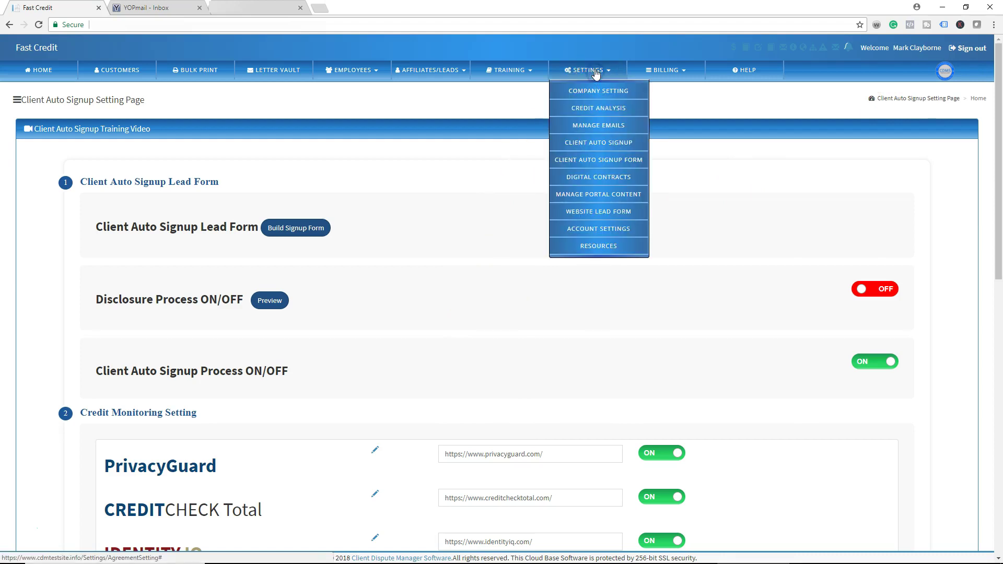
pyautogui.click(585, 127)
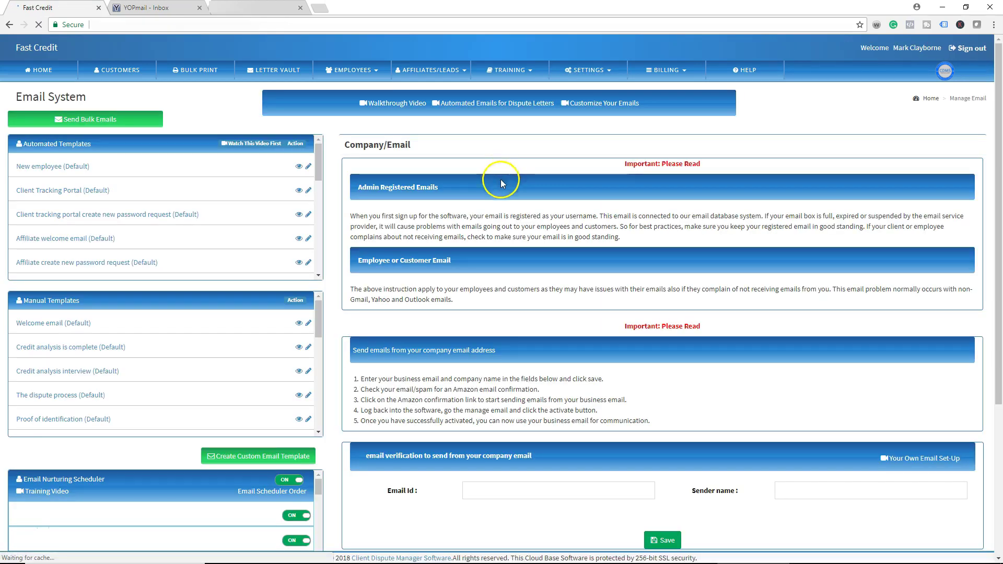
pyautogui.moveTo(317, 170); pyautogui.dragTo(317, 261)
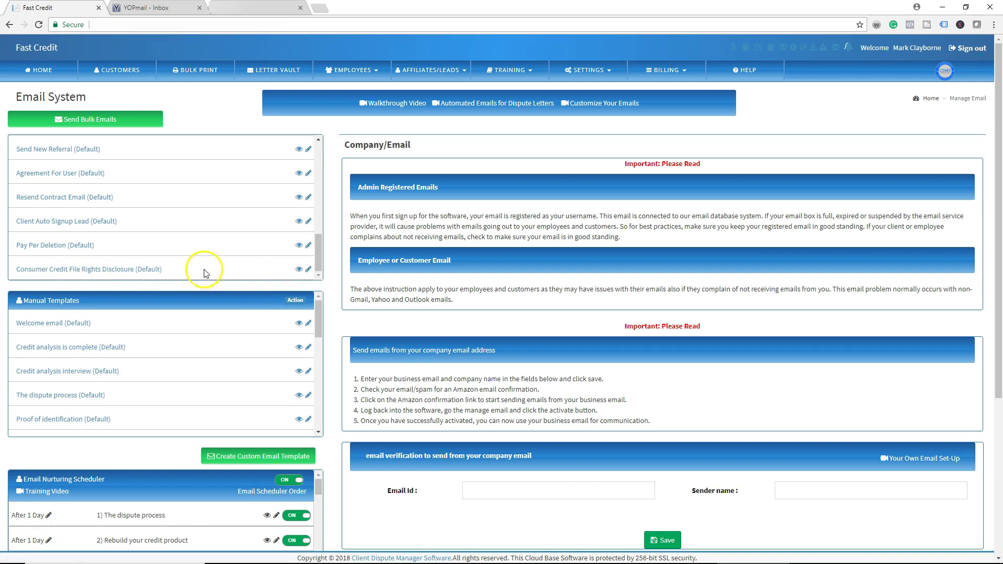
pyautogui.click(298, 272)
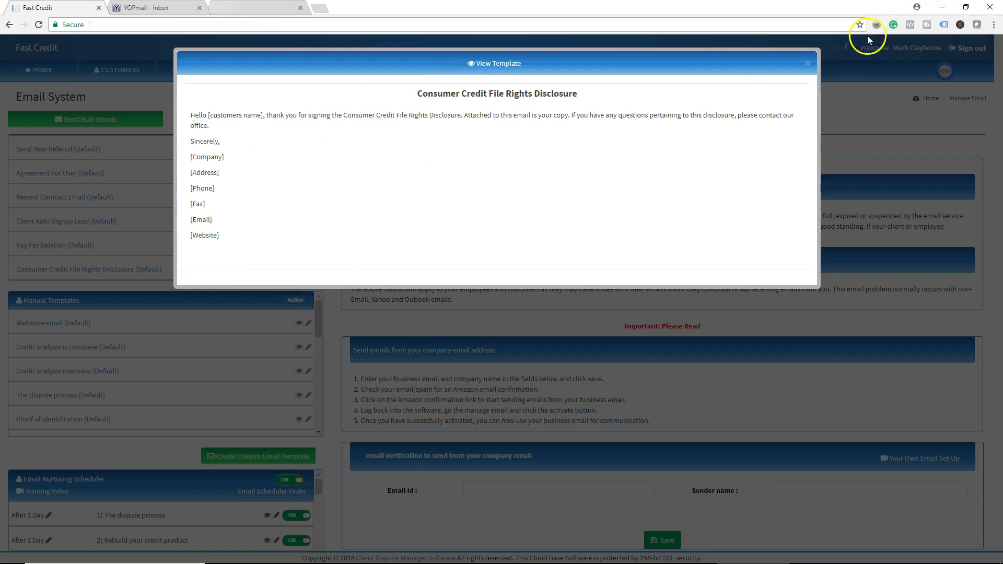
pyautogui.click(807, 64)
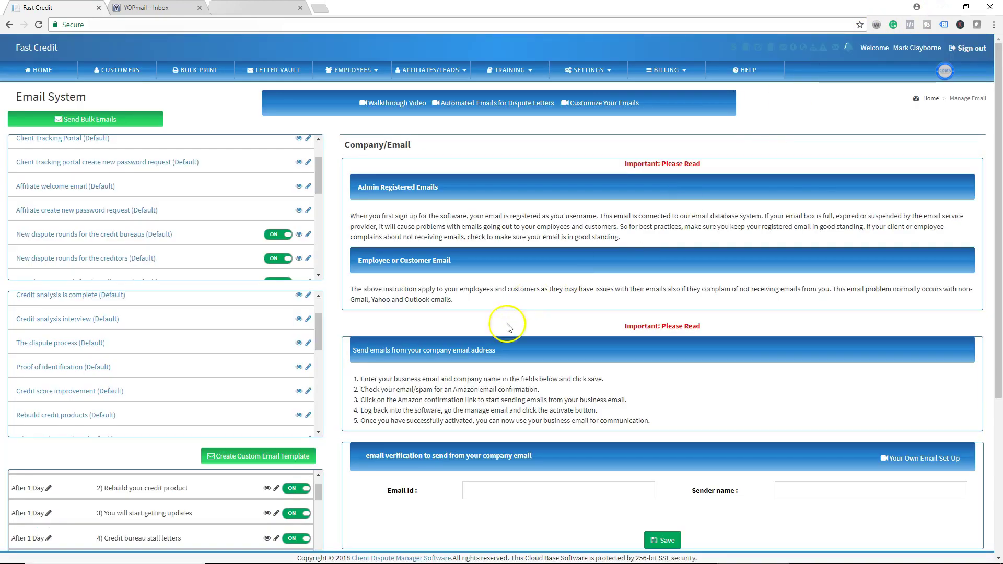
# Return to the Digital Contracts page via Settings, then go to the HOME dashboard.
pyautogui.click(604, 71)
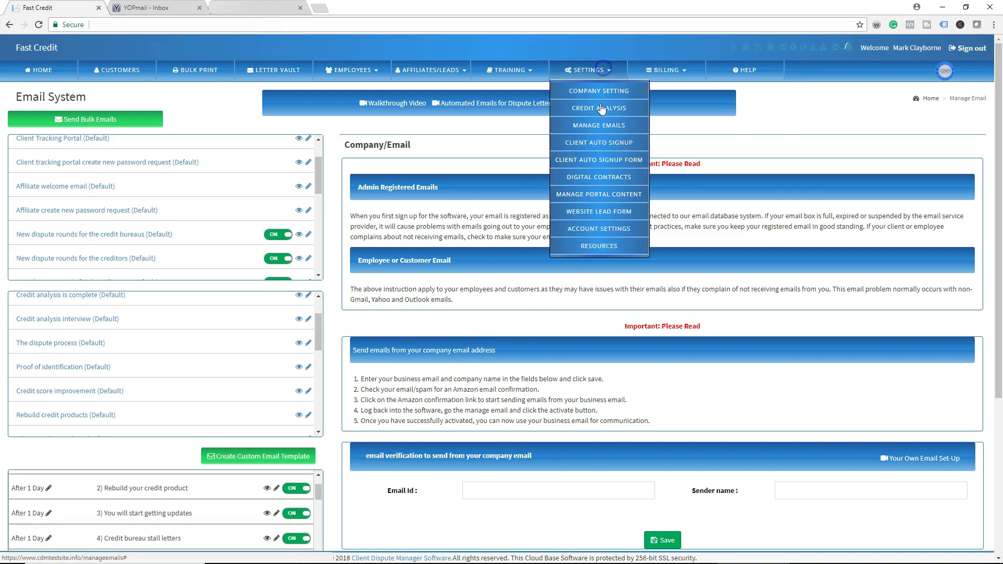
pyautogui.click(594, 181)
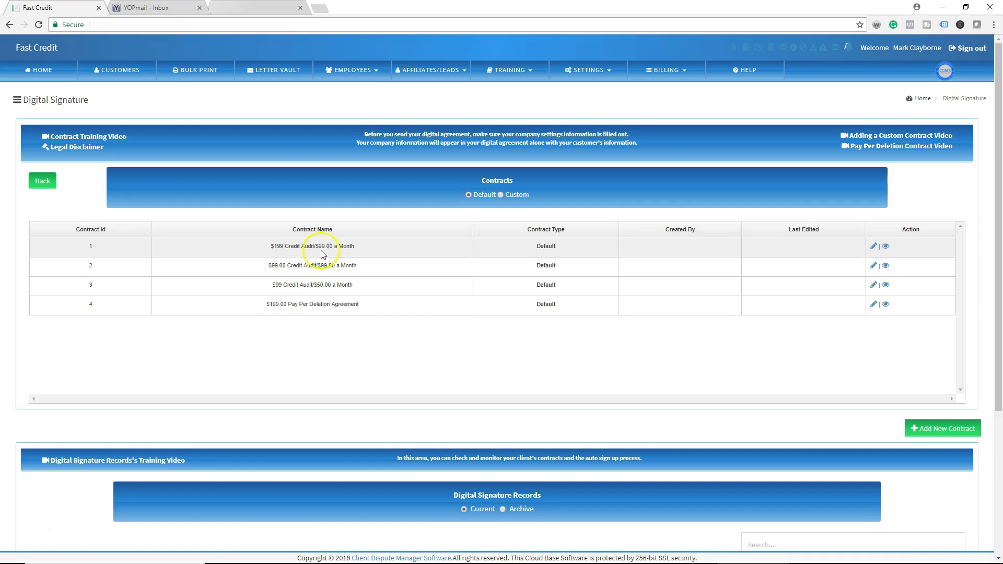
pyautogui.click(38, 75)
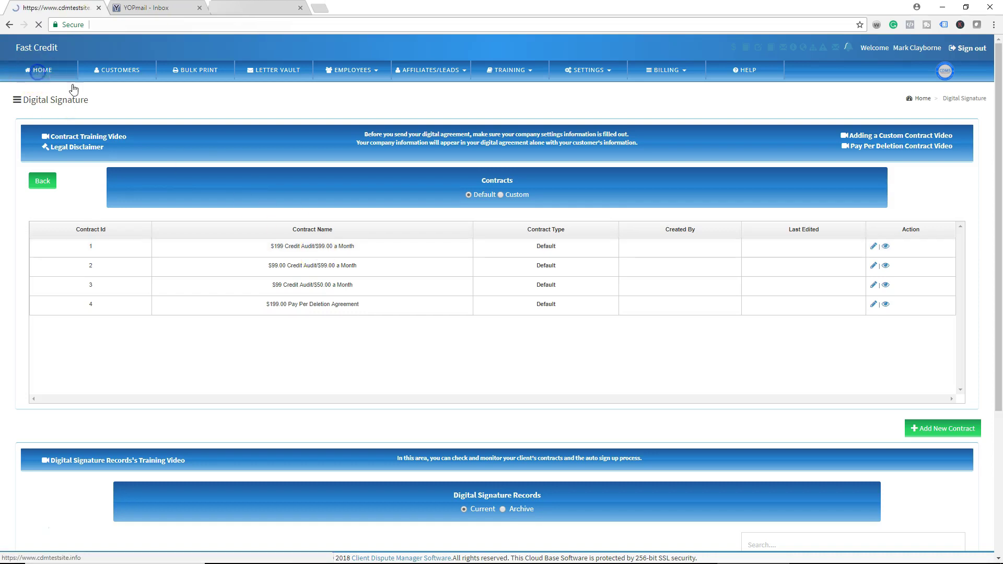